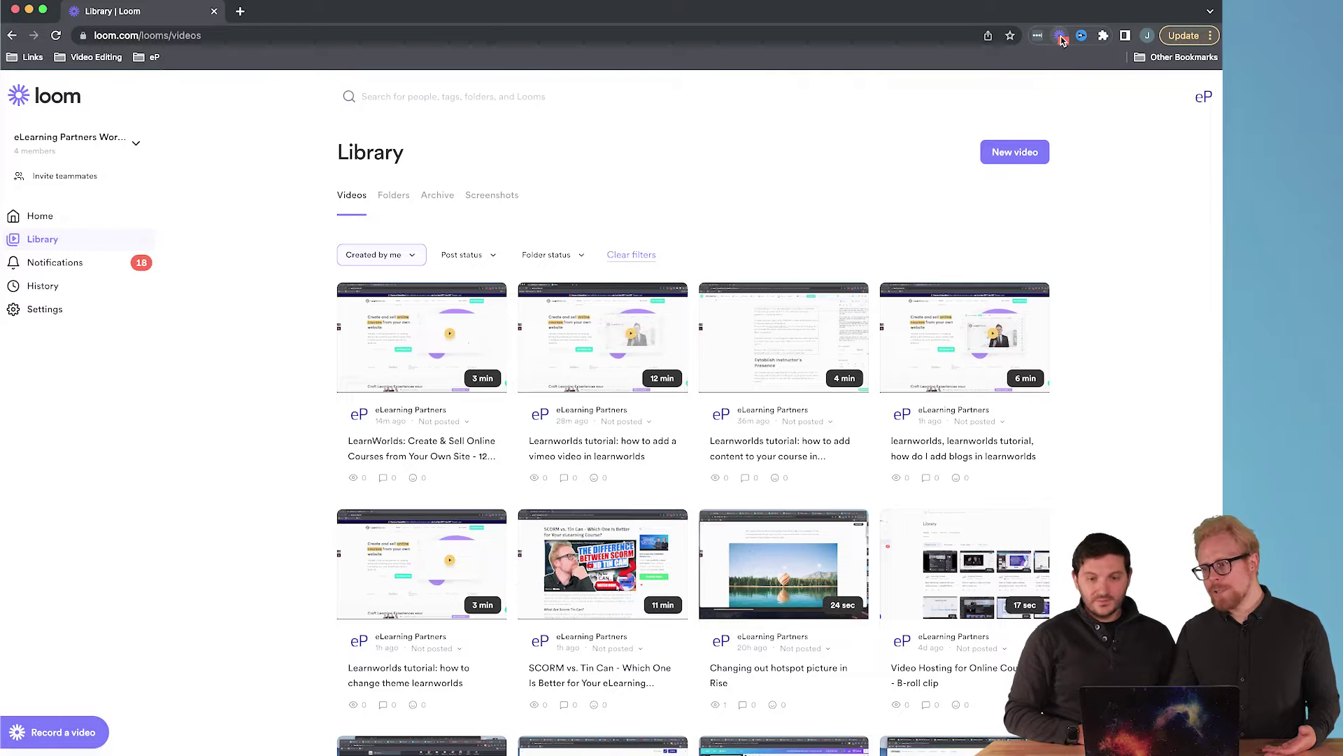
- Show the Loom extension's recording options and enlarge the camera bubble to its largest size
{"action": "left_click", "coordinate": [1062, 37]}
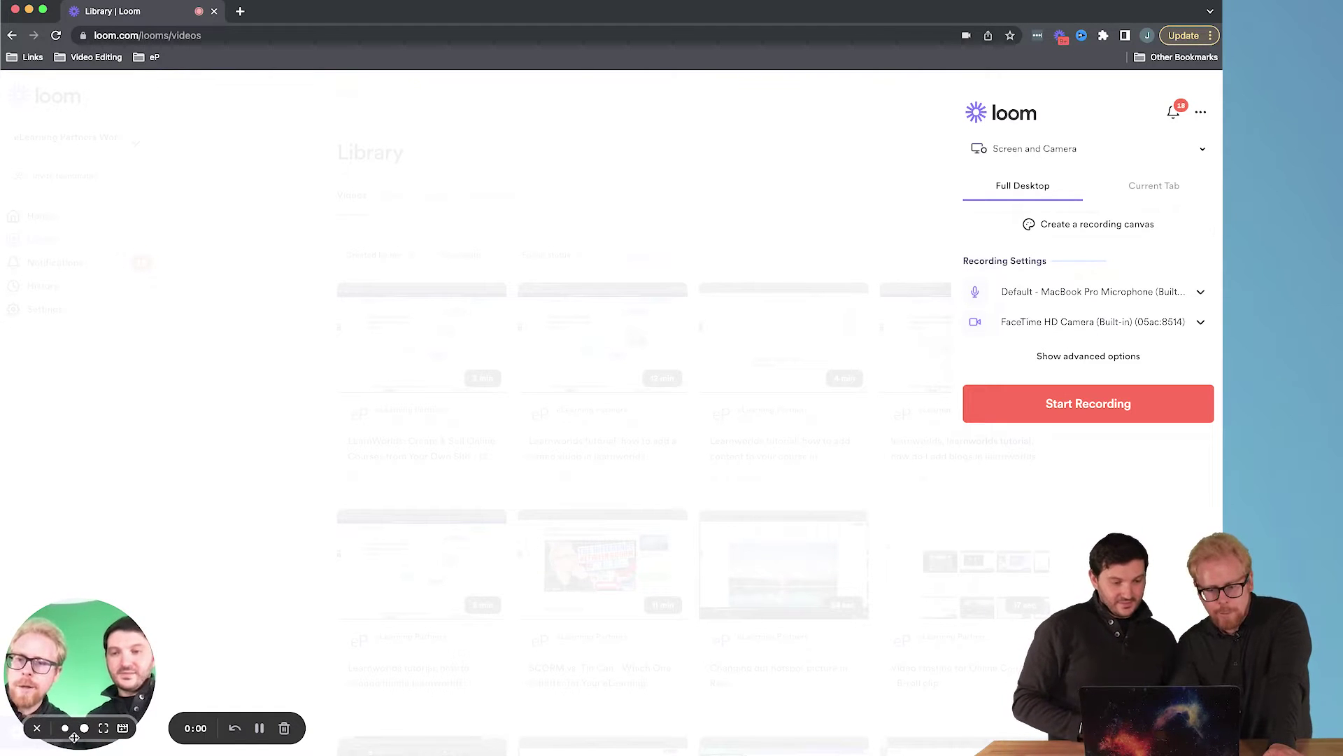
{"action": "left_click", "coordinate": [84, 731]}
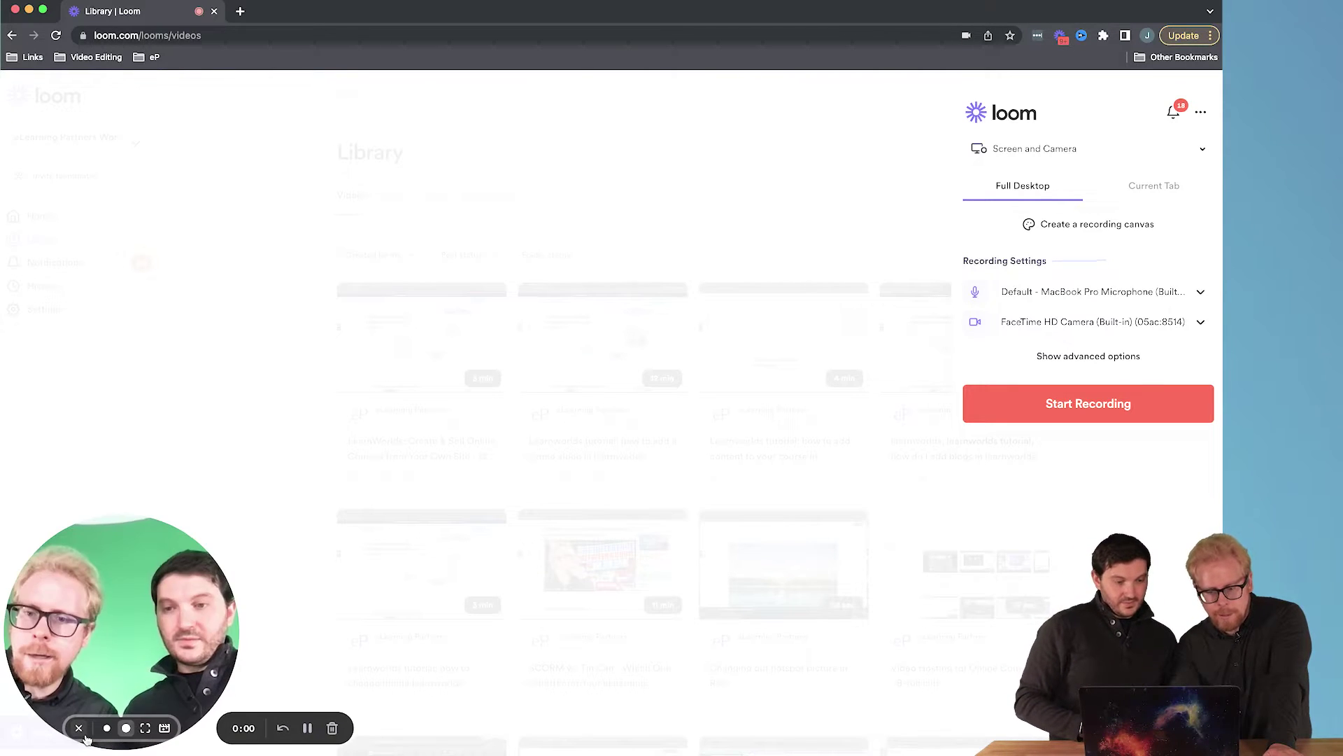
{"action": "left_click", "coordinate": [145, 729]}
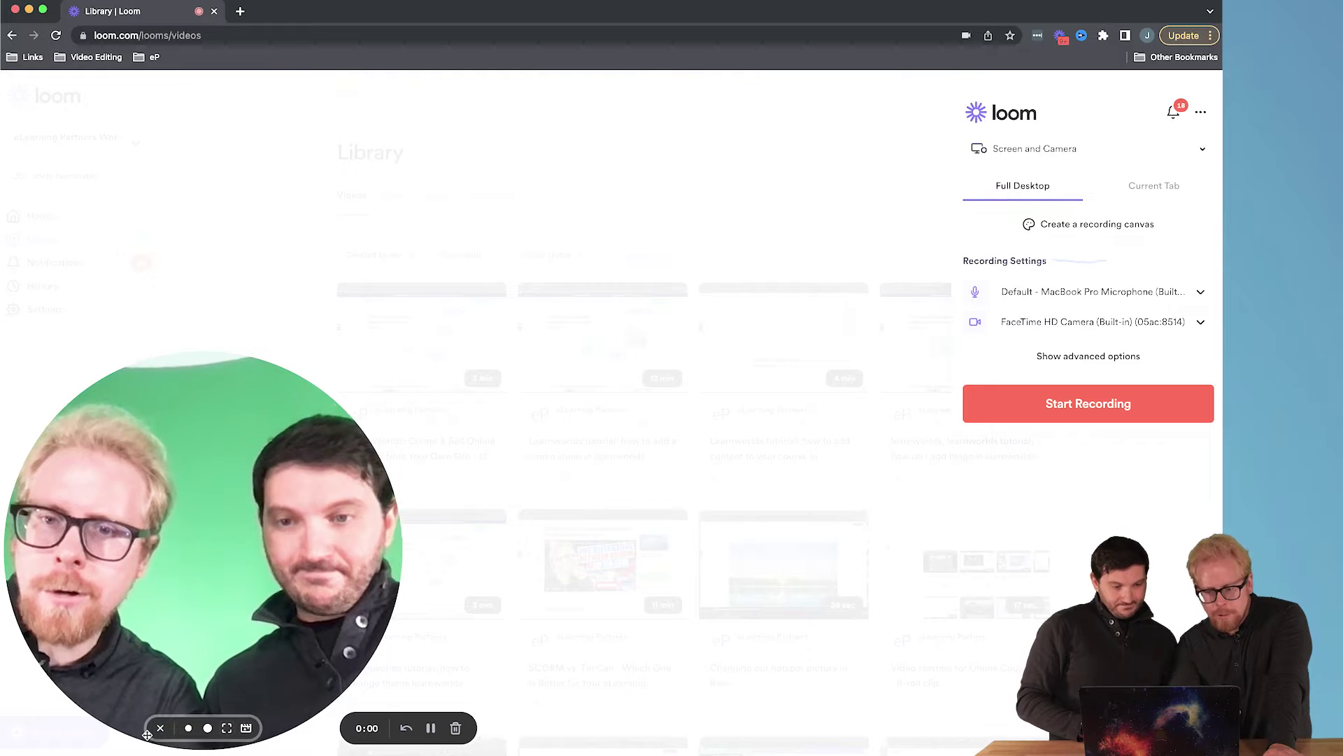
{"action": "left_click", "coordinate": [245, 728]}
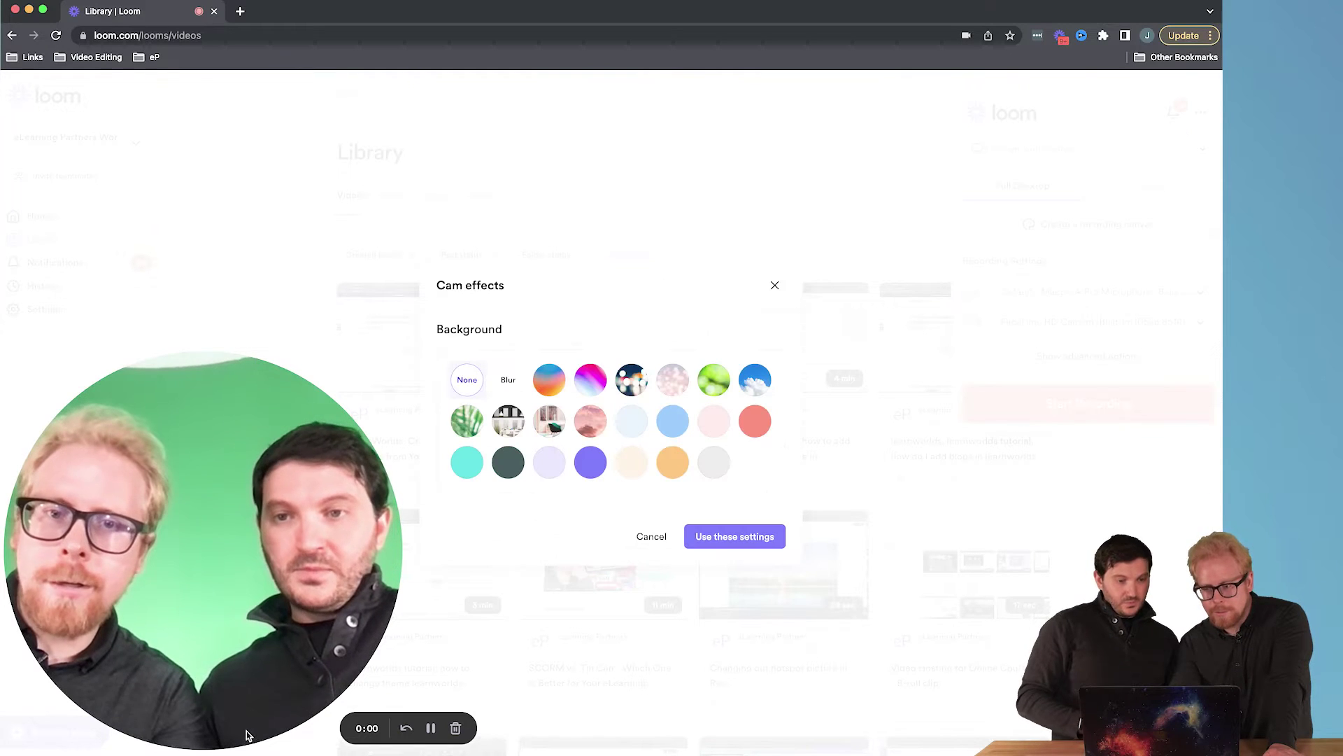
- Try blur and gradient backdrops, then apply the pink bokeh camera background
{"action": "left_click", "coordinate": [510, 382]}
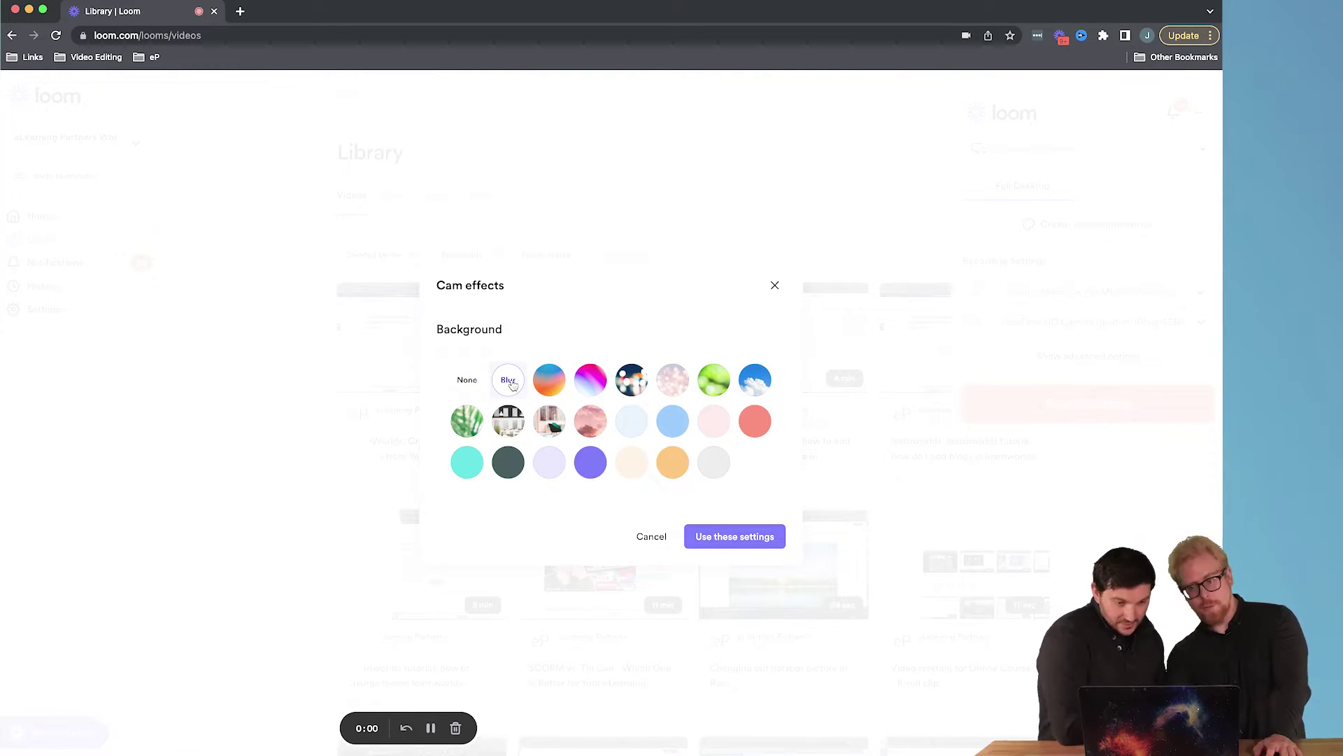
{"action": "left_click", "coordinate": [564, 384]}
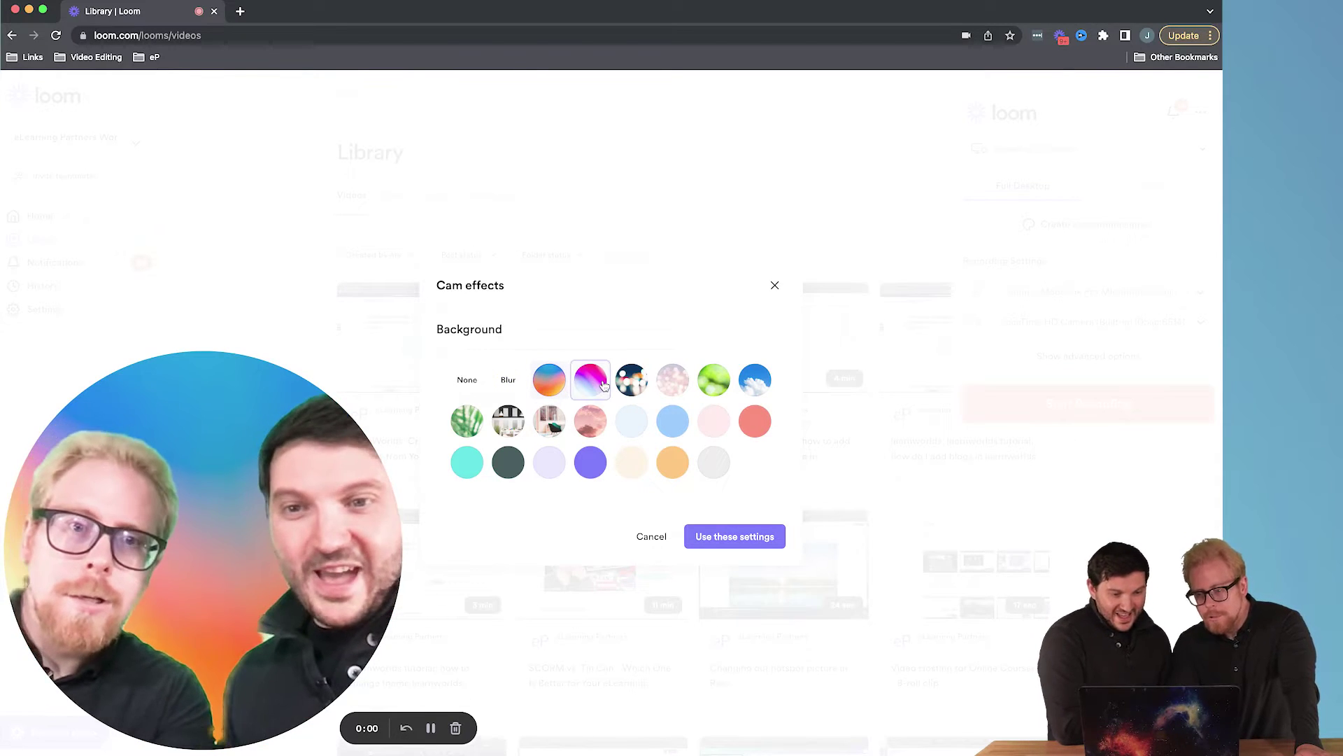
{"action": "left_click", "coordinate": [672, 379]}
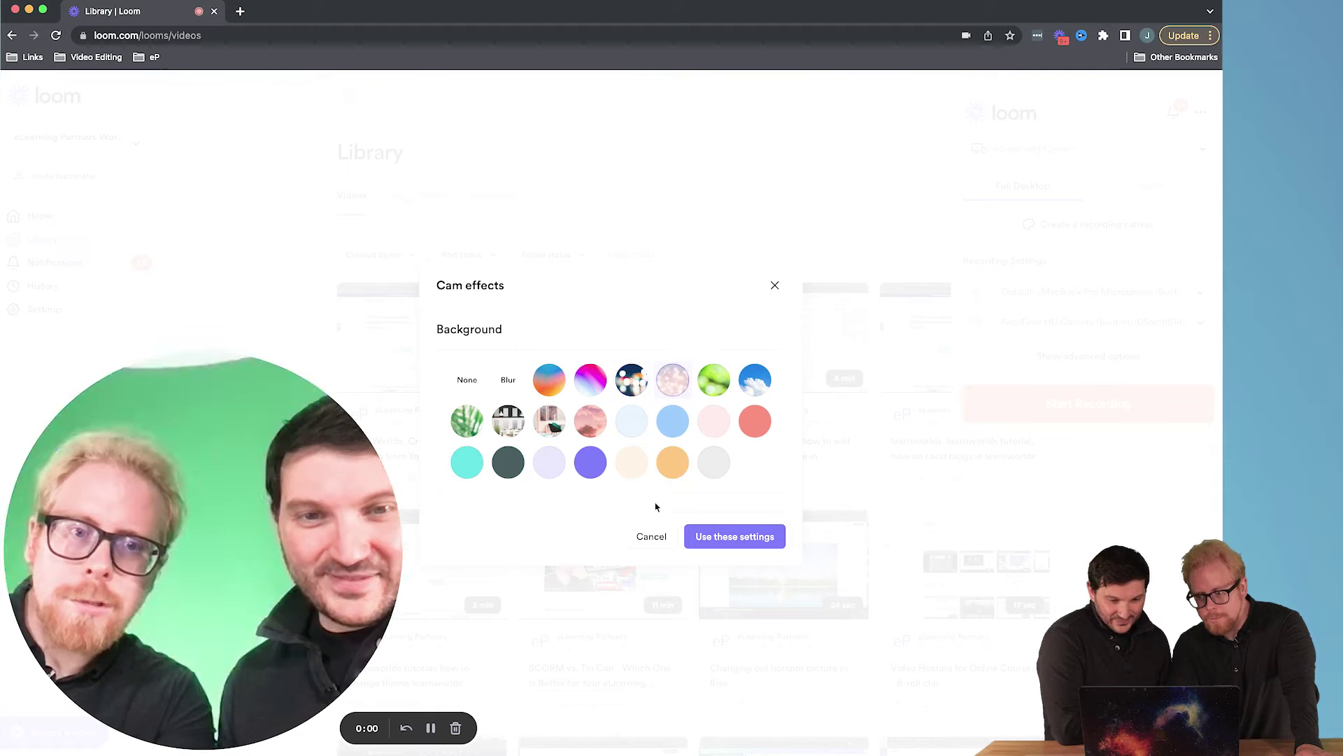
{"action": "left_click", "coordinate": [733, 539]}
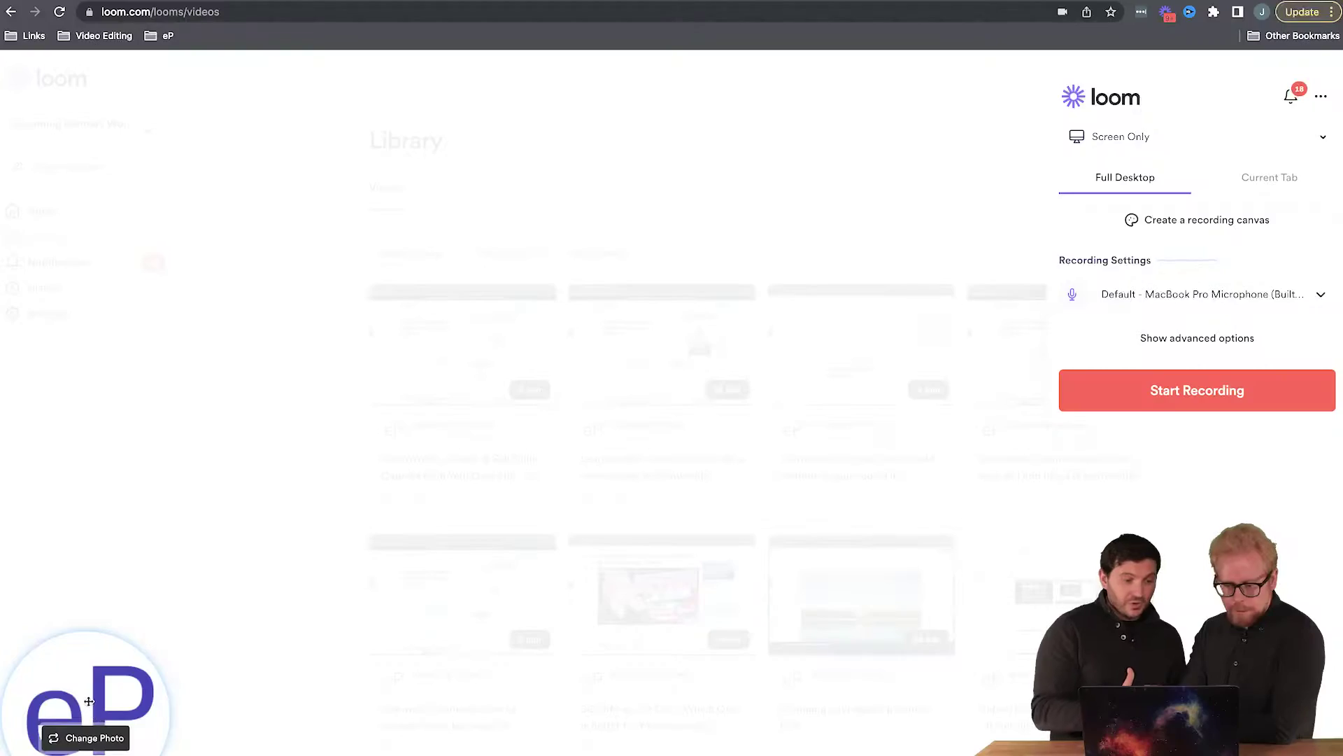
- Move the eP photo bubble to the upper left and enlarge it to its biggest size
{"action": "mouse_move", "coordinate": [87, 699]}
{"action": "left_mouse_down"}
{"action": "mouse_move", "coordinate": [536, 340]}
{"action": "mouse_move", "coordinate": [105, 105]}
{"action": "mouse_move", "coordinate": [255, 45]}
{"action": "mouse_move", "coordinate": [1238, 149]}
{"action": "mouse_move", "coordinate": [1134, 510]}
{"action": "mouse_move", "coordinate": [1129, 640]}
{"action": "mouse_move", "coordinate": [429, 134]}
{"action": "mouse_move", "coordinate": [42, 369]}
{"action": "mouse_move", "coordinate": [88, 357]}
{"action": "mouse_move", "coordinate": [122, 594]}
{"action": "mouse_move", "coordinate": [193, 635]}
{"action": "mouse_move", "coordinate": [188, 251]}
{"action": "left_mouse_up"}
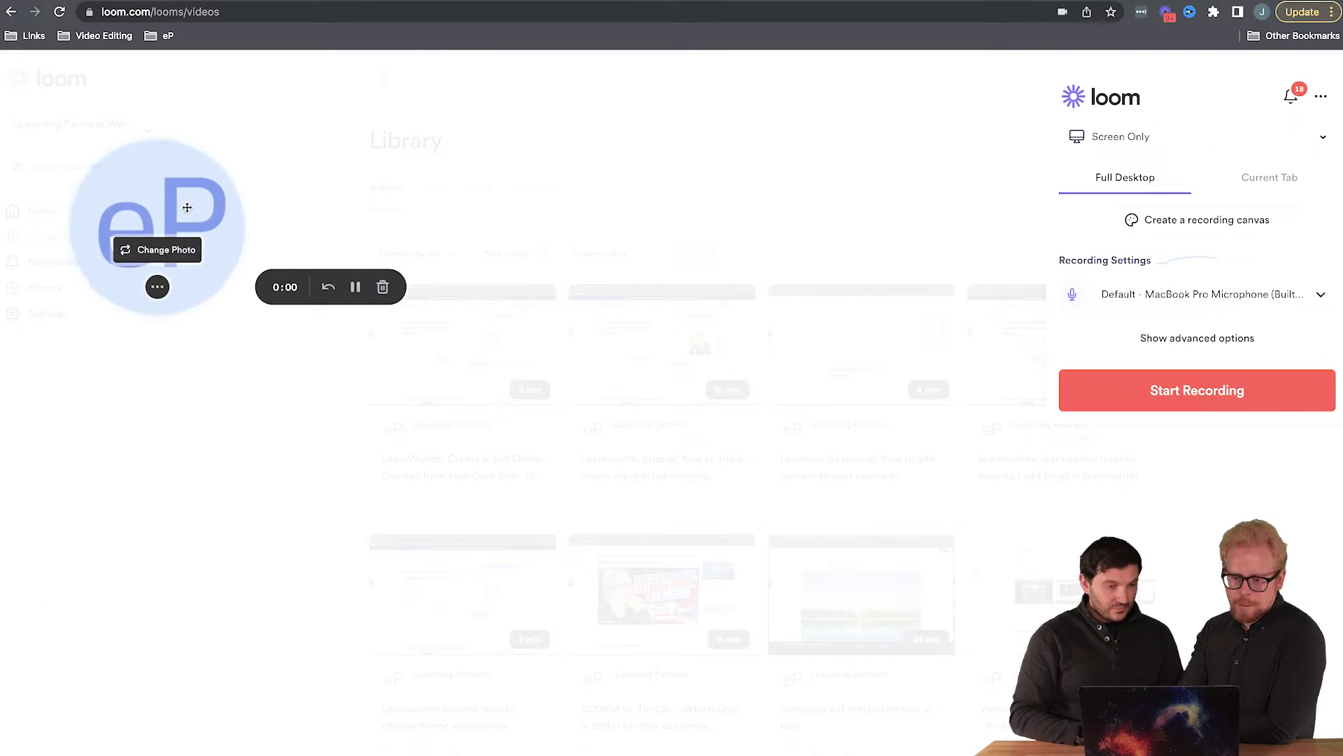
{"action": "left_click", "coordinate": [175, 287]}
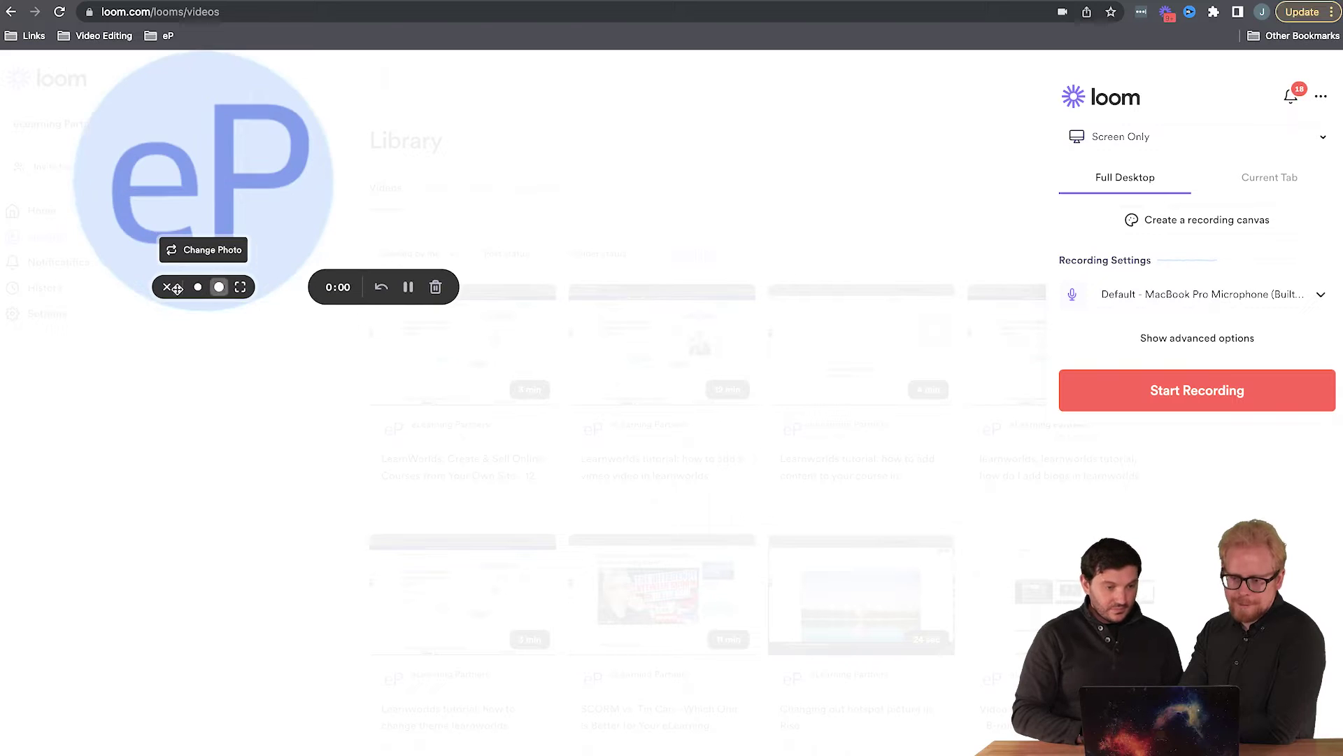
{"action": "left_click", "coordinate": [243, 287]}
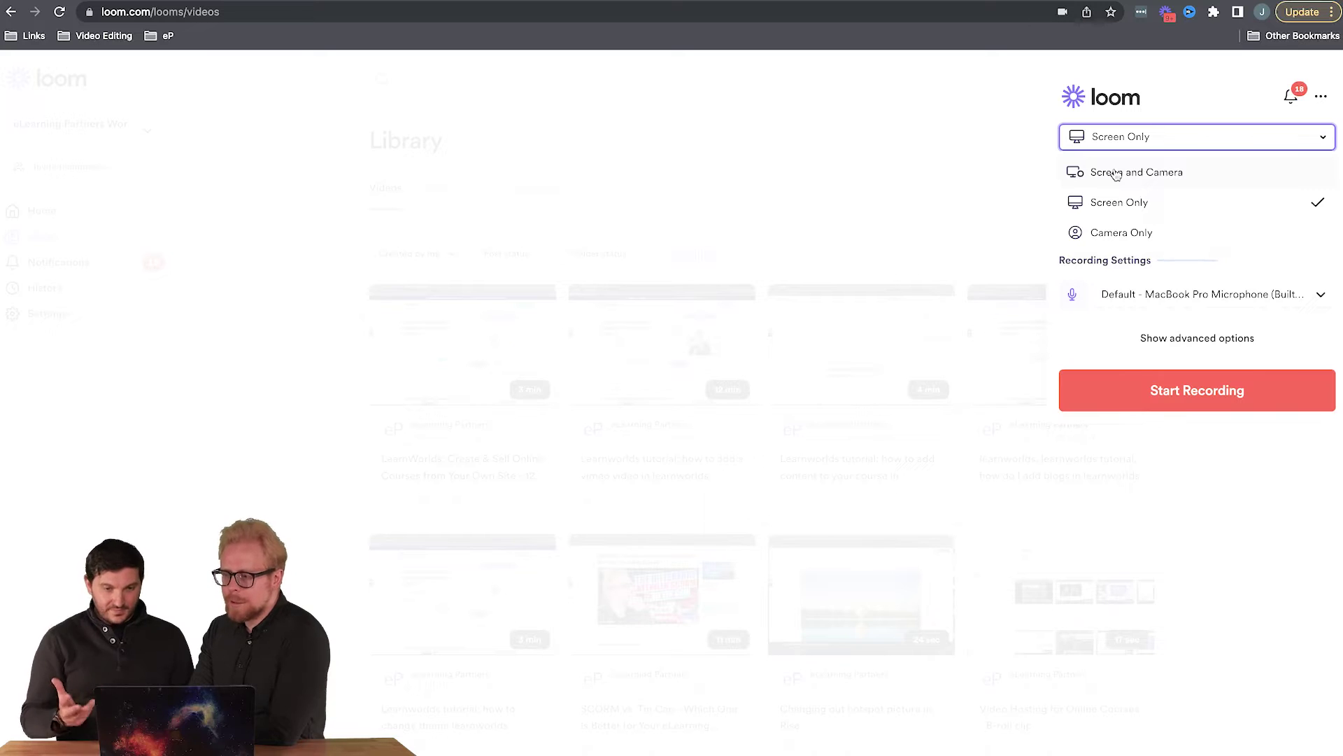
{"action": "left_click", "coordinate": [1113, 139]}
{"action": "left_click", "coordinate": [1116, 231]}
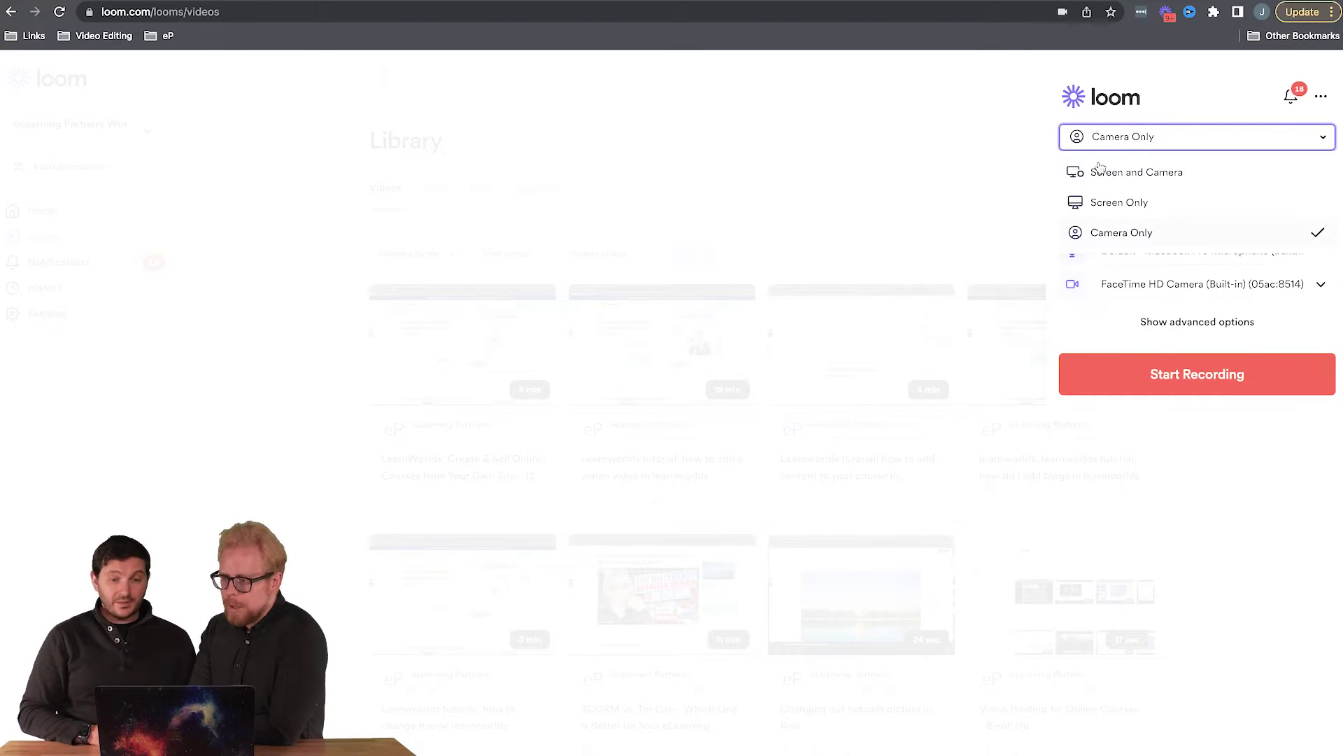
{"action": "left_click", "coordinate": [1104, 200]}
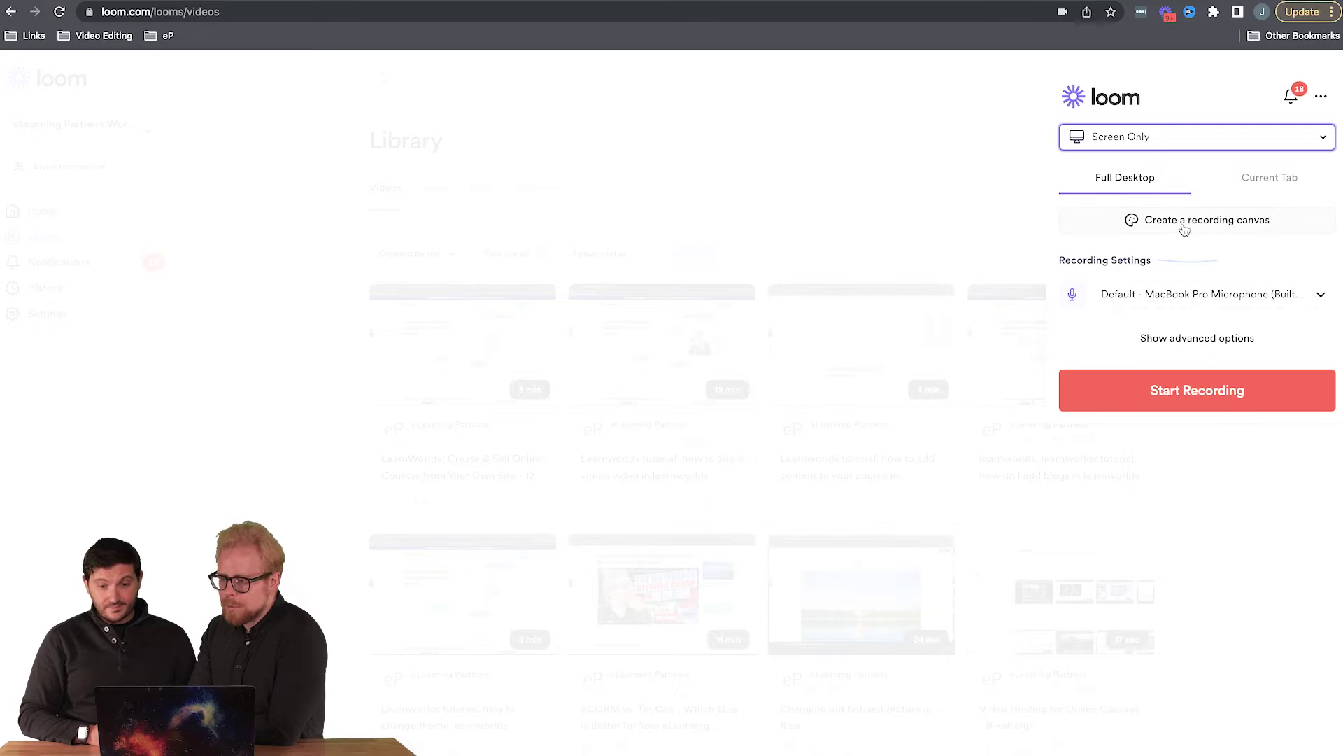
{"action": "left_click", "coordinate": [1184, 222]}
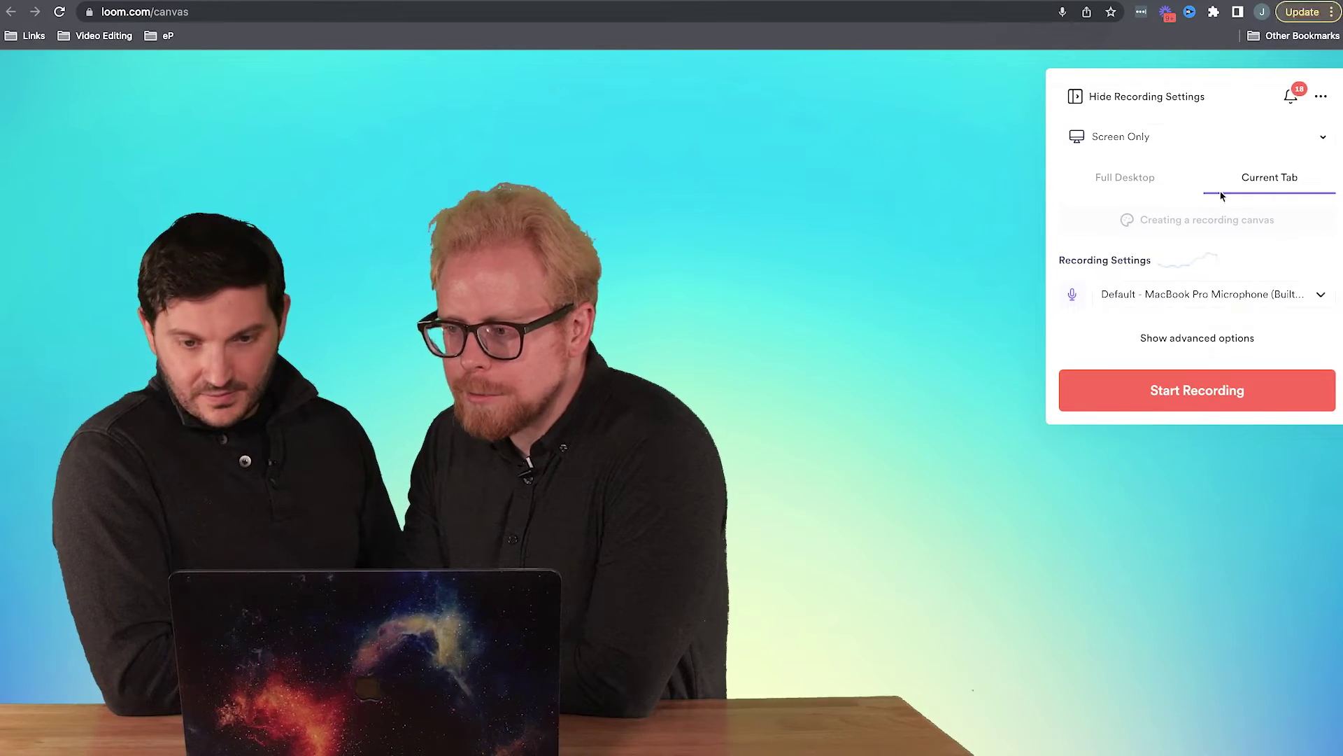
- Capture the full desktop instead of the current tab and reveal the advanced recording options
{"action": "left_click", "coordinate": [1116, 181]}
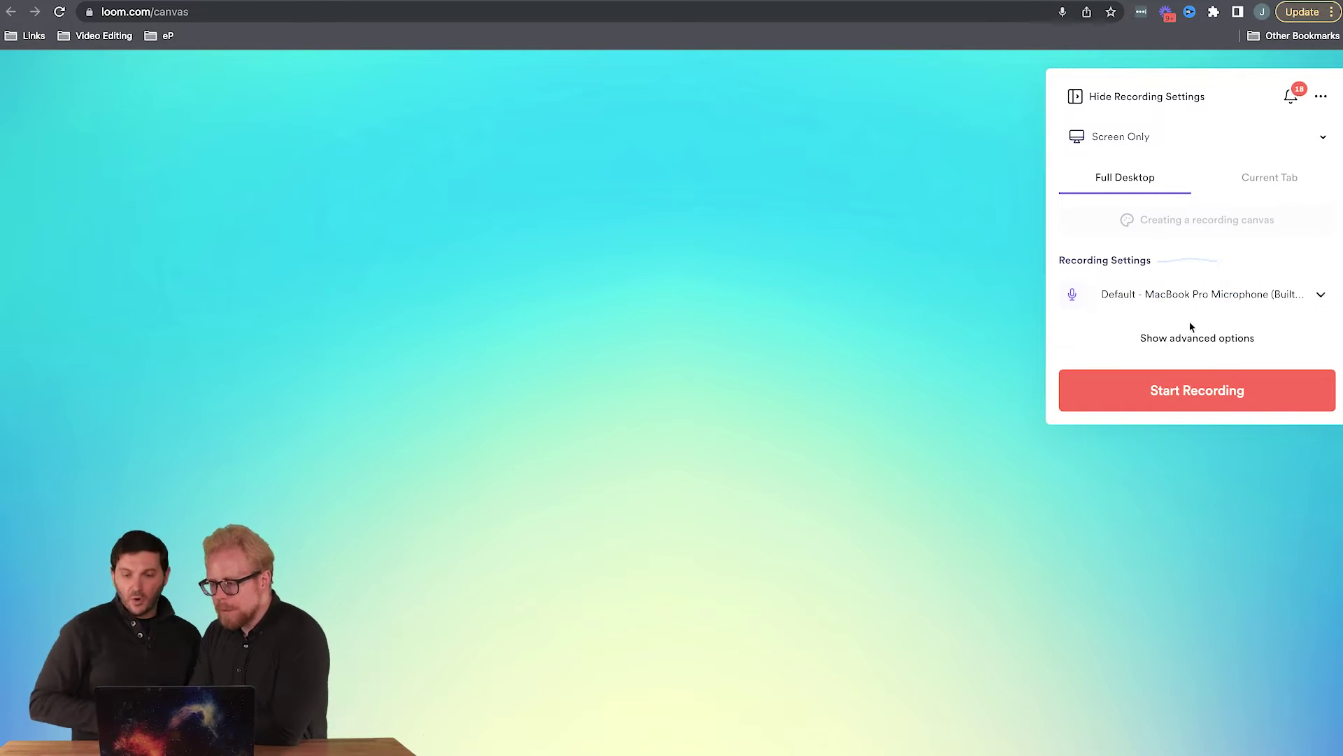
{"action": "left_click", "coordinate": [1191, 336]}
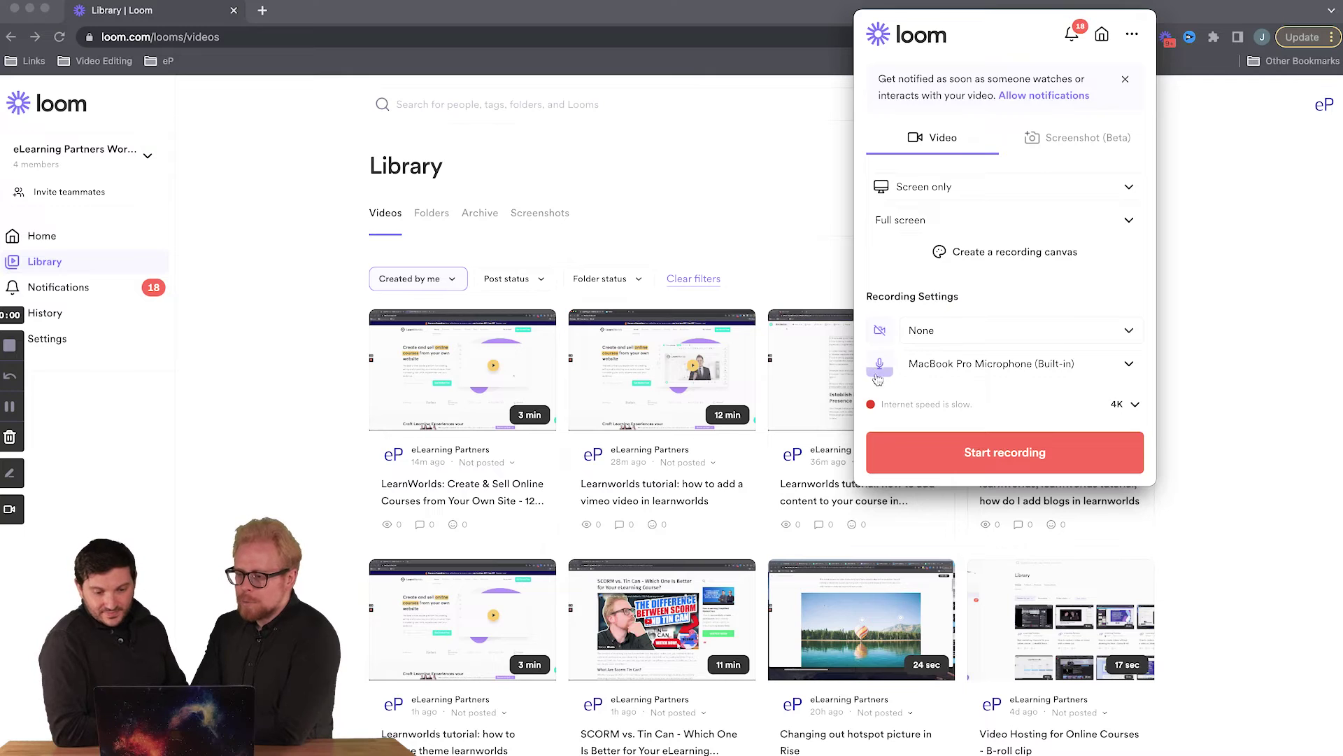
- Turn the camera on so the built-in FaceTime HD camera is captured with the screen
{"action": "left_click", "coordinate": [882, 332]}
- Set the camera to None and start the full-screen, screen-only recording
{"action": "left_click", "coordinate": [883, 332]}
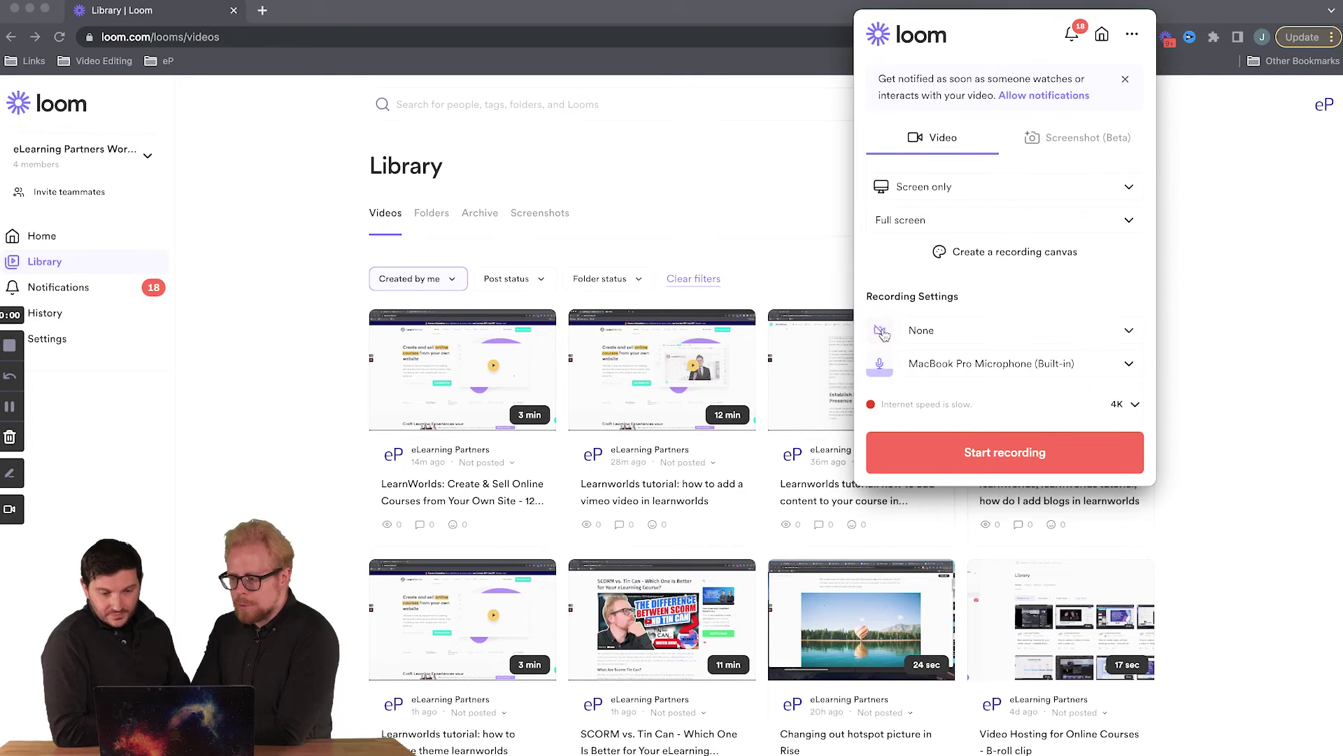
{"action": "left_click", "coordinate": [943, 338]}
{"action": "left_click", "coordinate": [885, 338]}
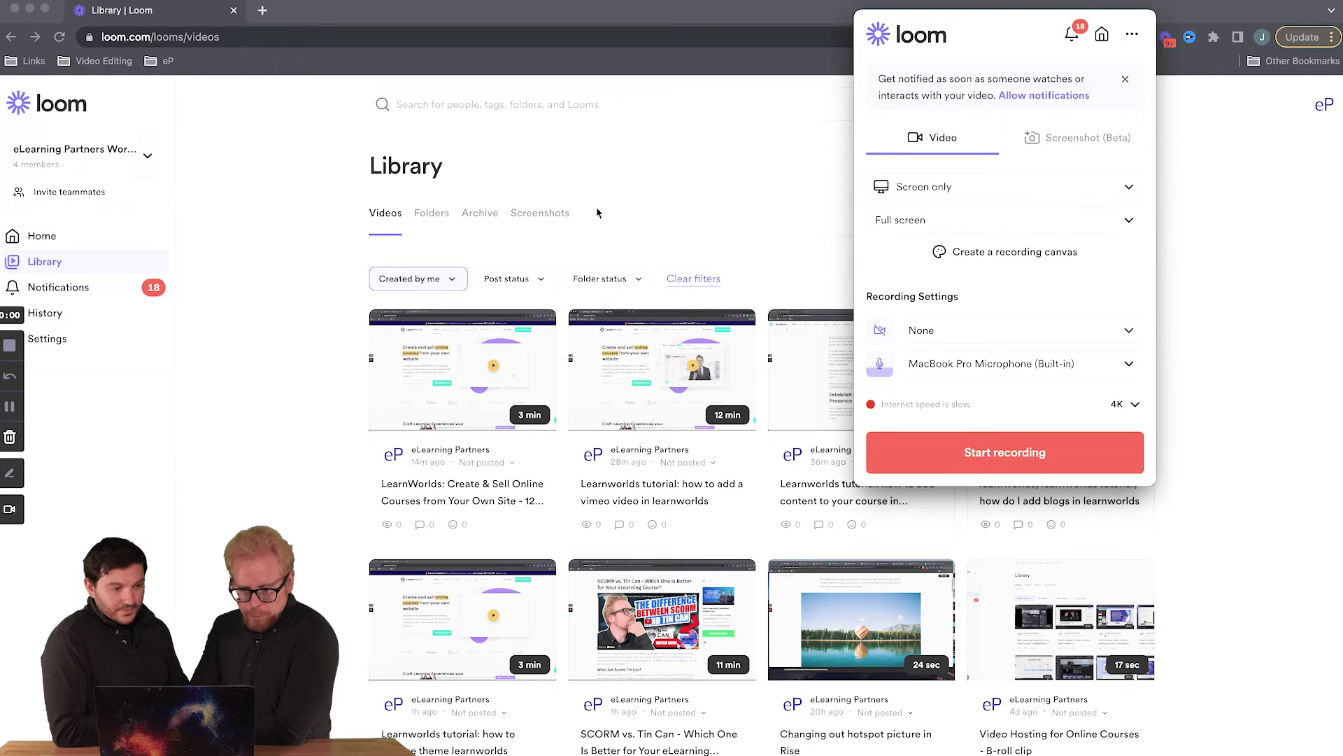
{"action": "left_click", "coordinate": [916, 464]}
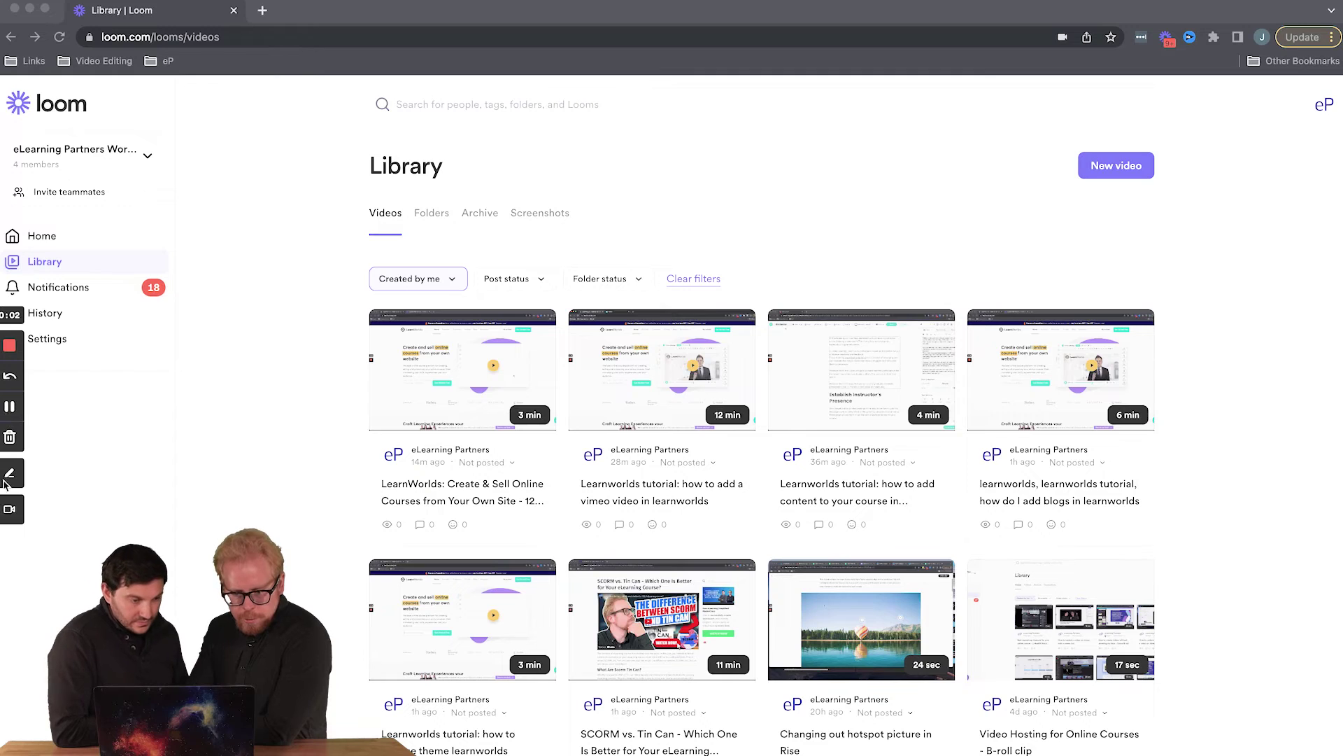
- With the pen tool in green, draw a freehand loop around the first Library video card
{"action": "left_click", "coordinate": [11, 478]}
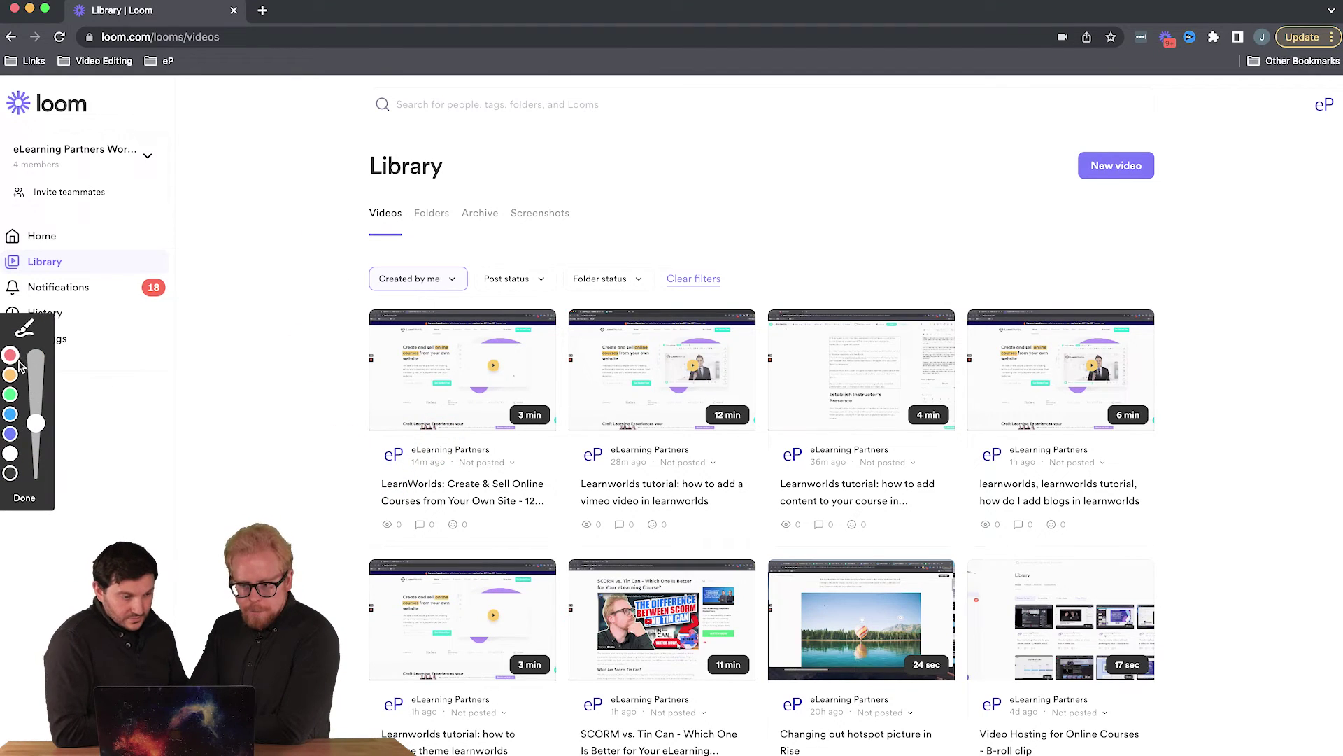
{"action": "left_click", "coordinate": [11, 395]}
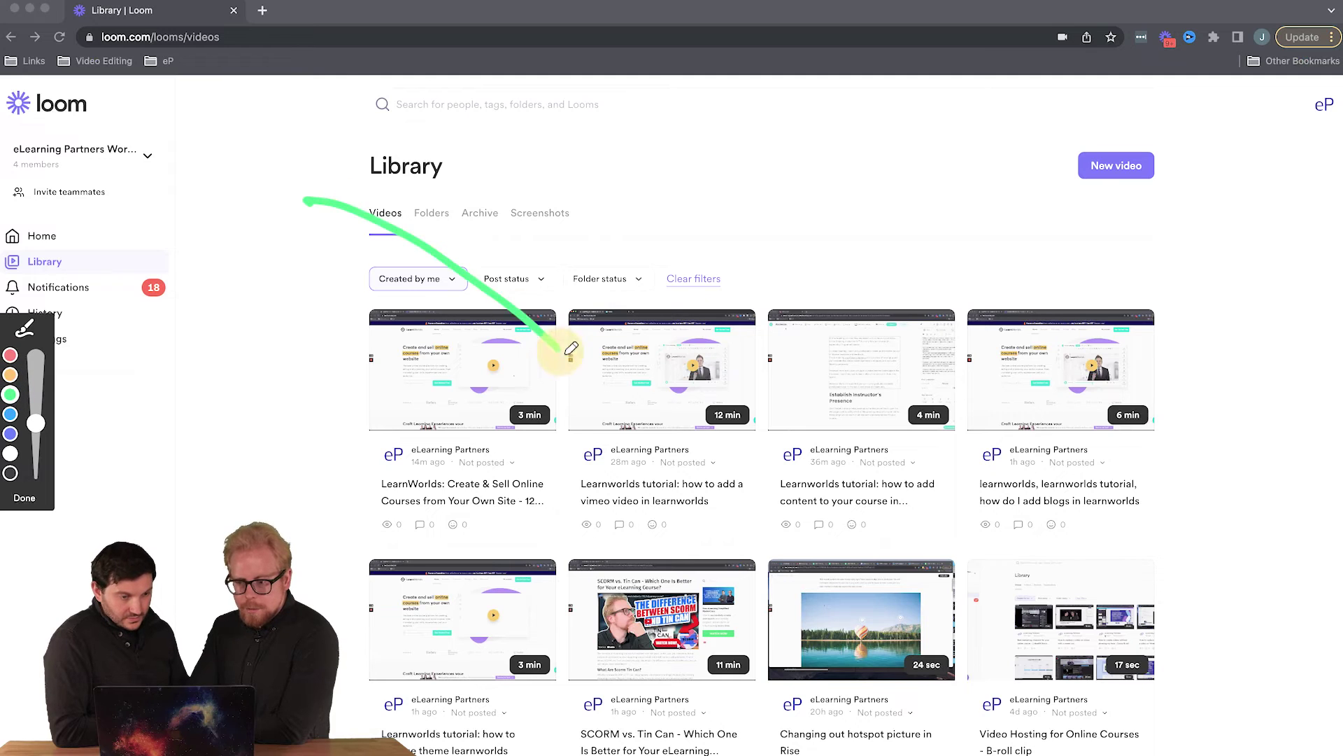
{"action": "left_click_drag", "start_coordinate": [570, 350], "coordinate": [397, 187]}
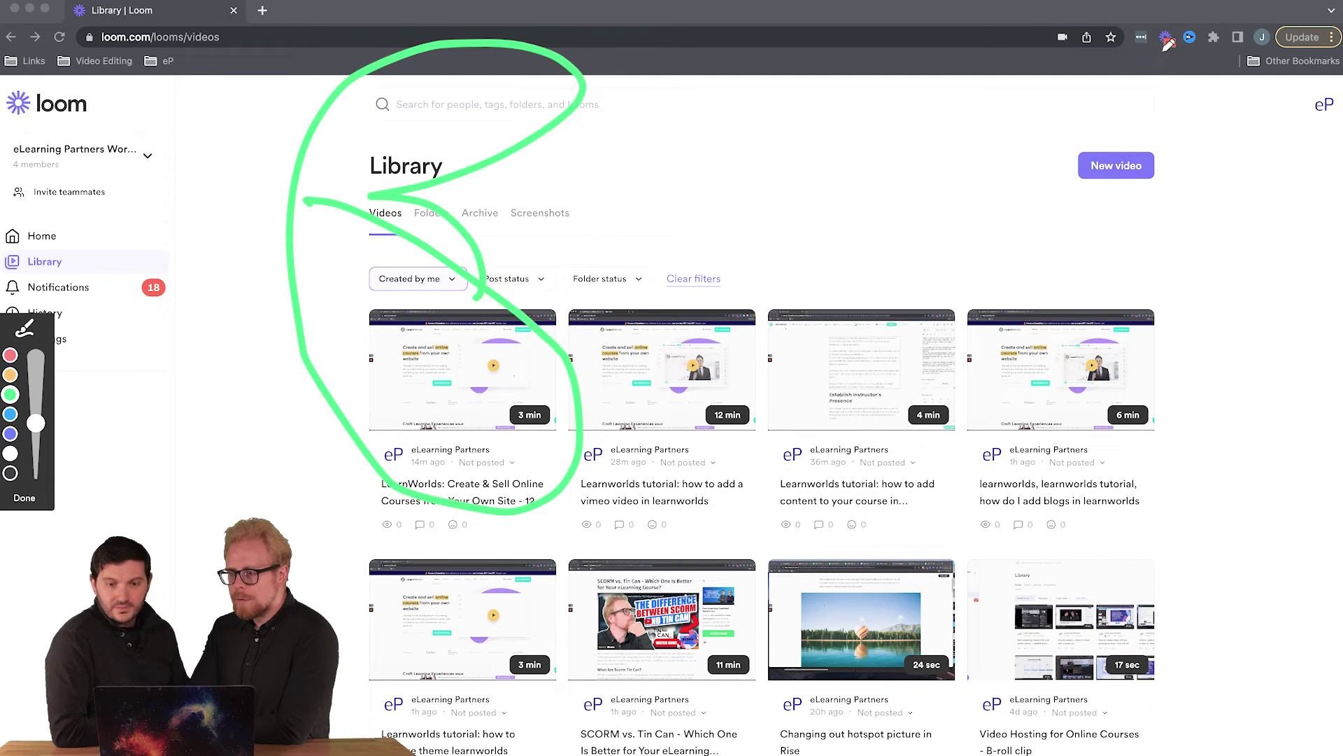